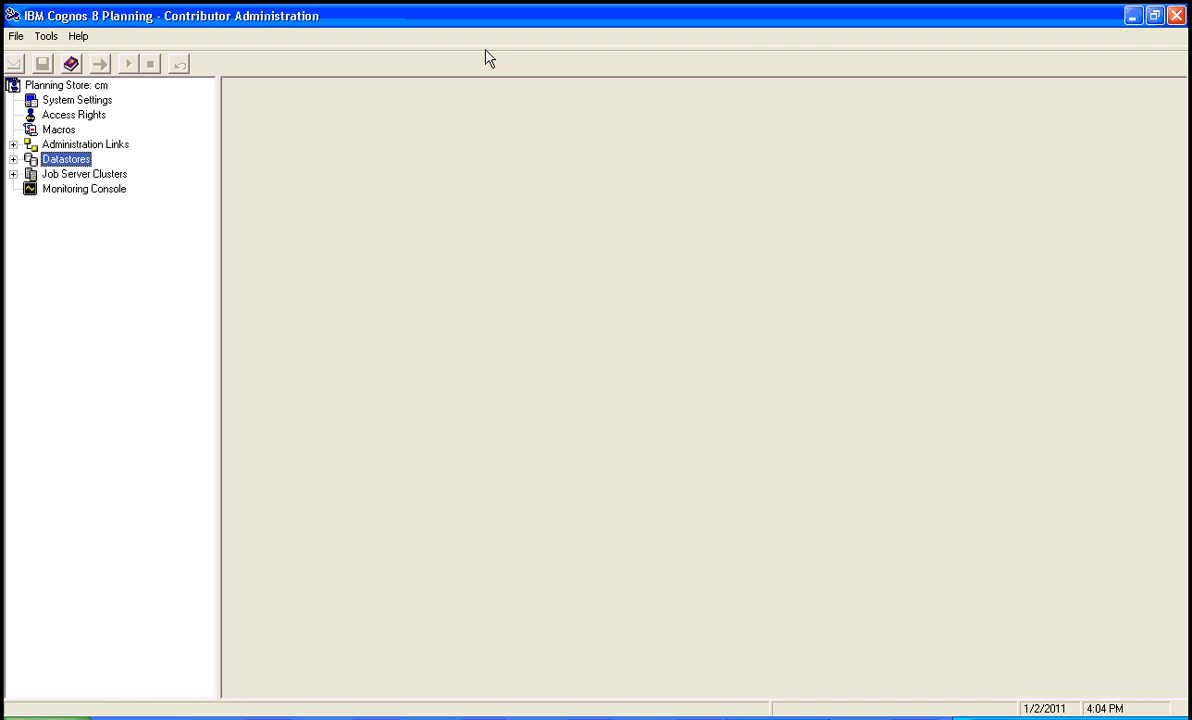
# Step: Expand the DELL\sql2000 datastore down to the go_expenses_contributor application and open its Development branch
pyautogui.click(13, 159)
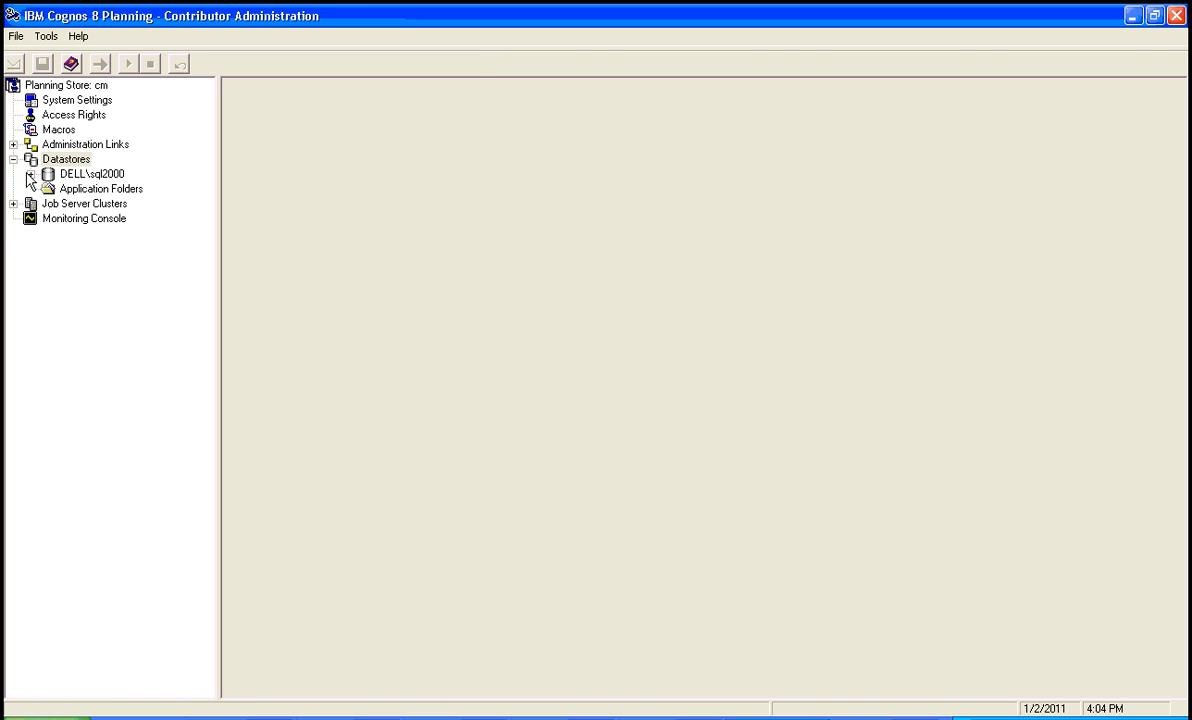
pyautogui.click(30, 174)
pyautogui.click(48, 189)
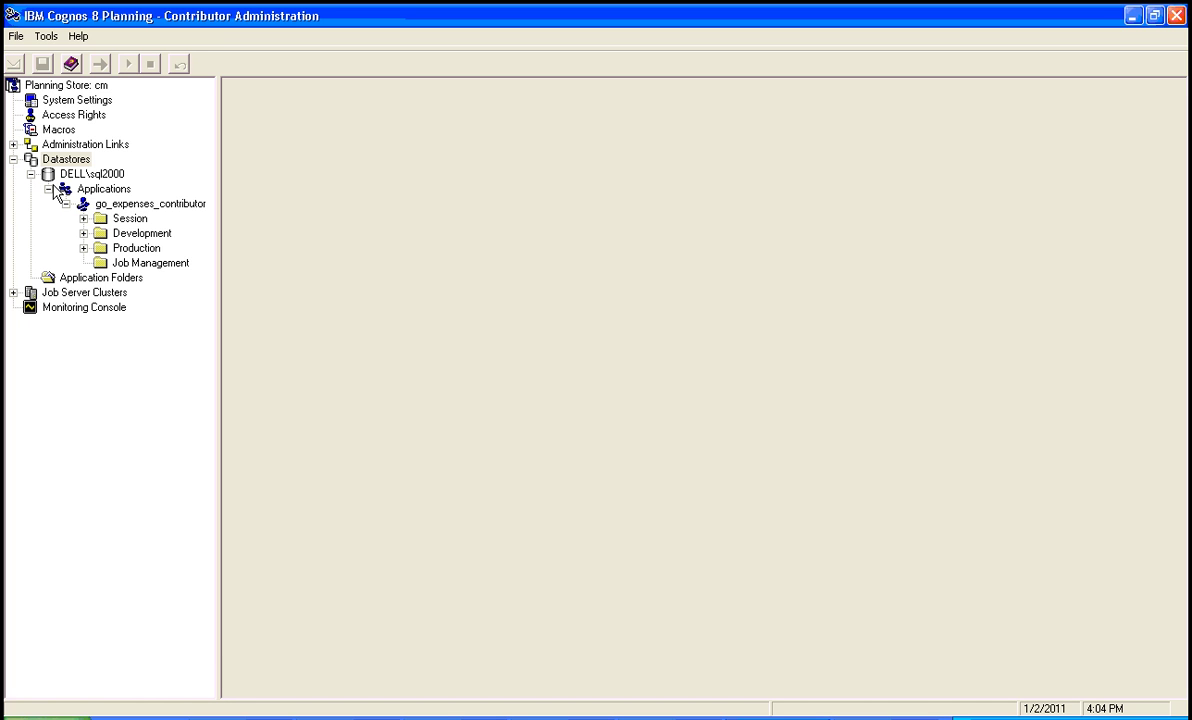
pyautogui.click(84, 233)
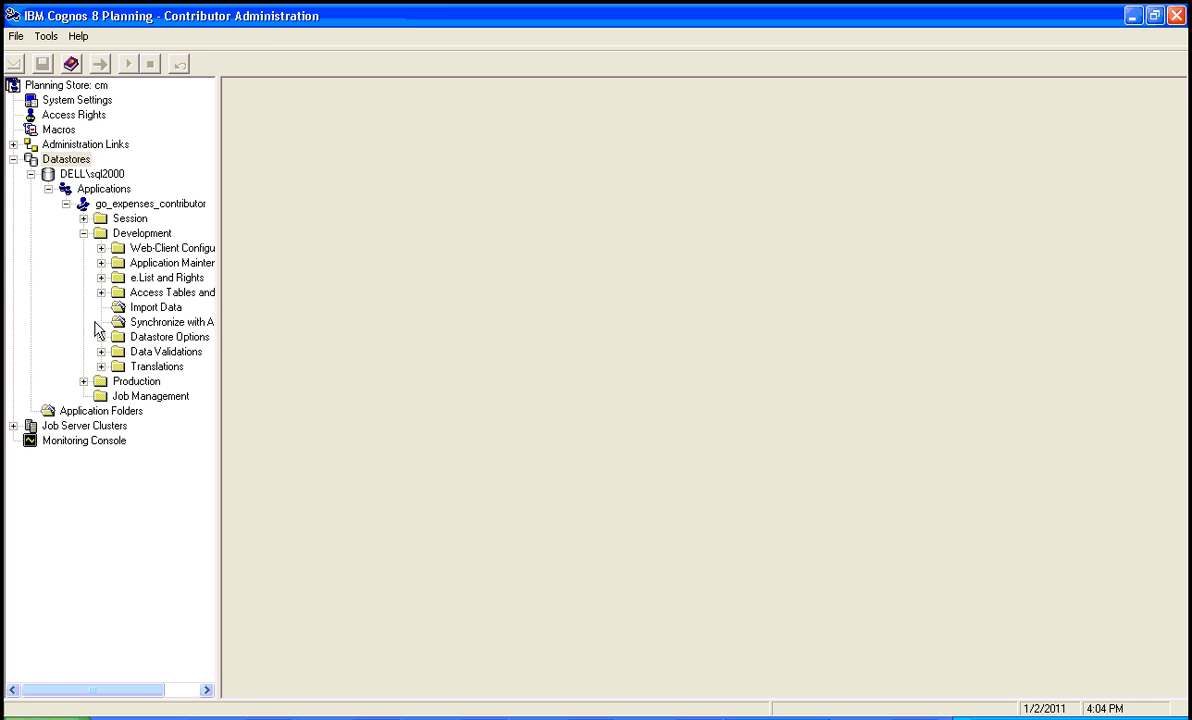
pyautogui.click(135, 233)
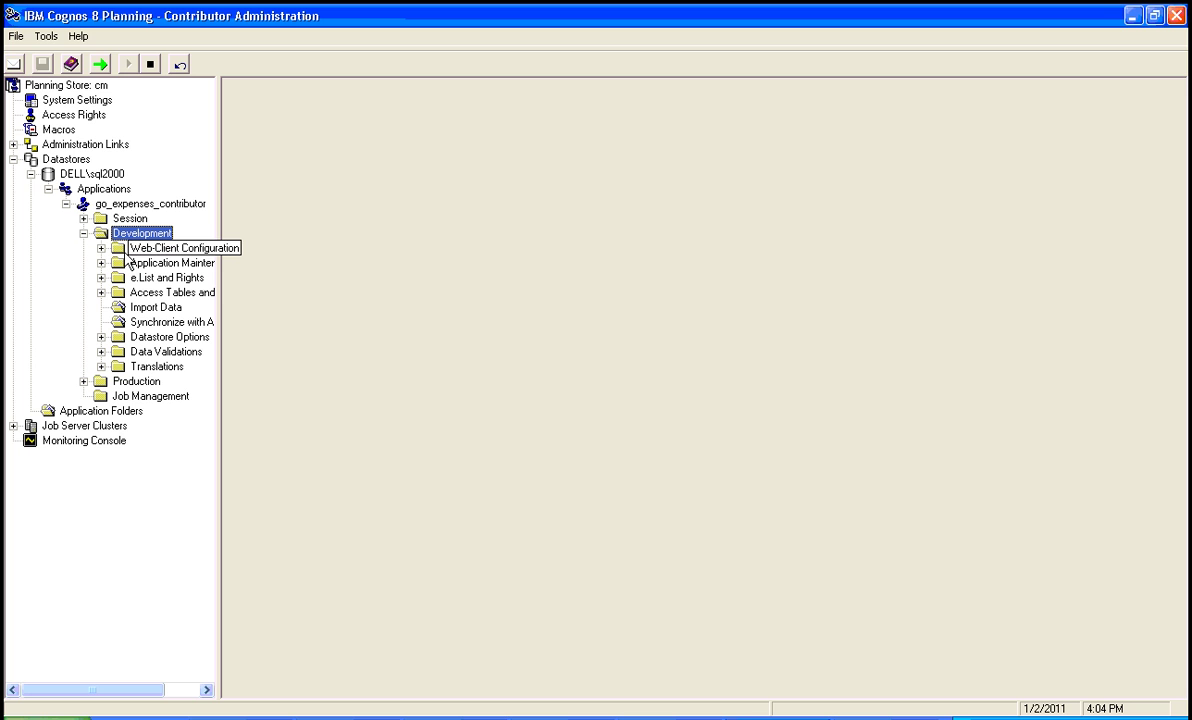
# Step: Start the Go To Production wizard for go_expenses_contributor and turn off the Backup Datastore option
pyautogui.click(99, 65)
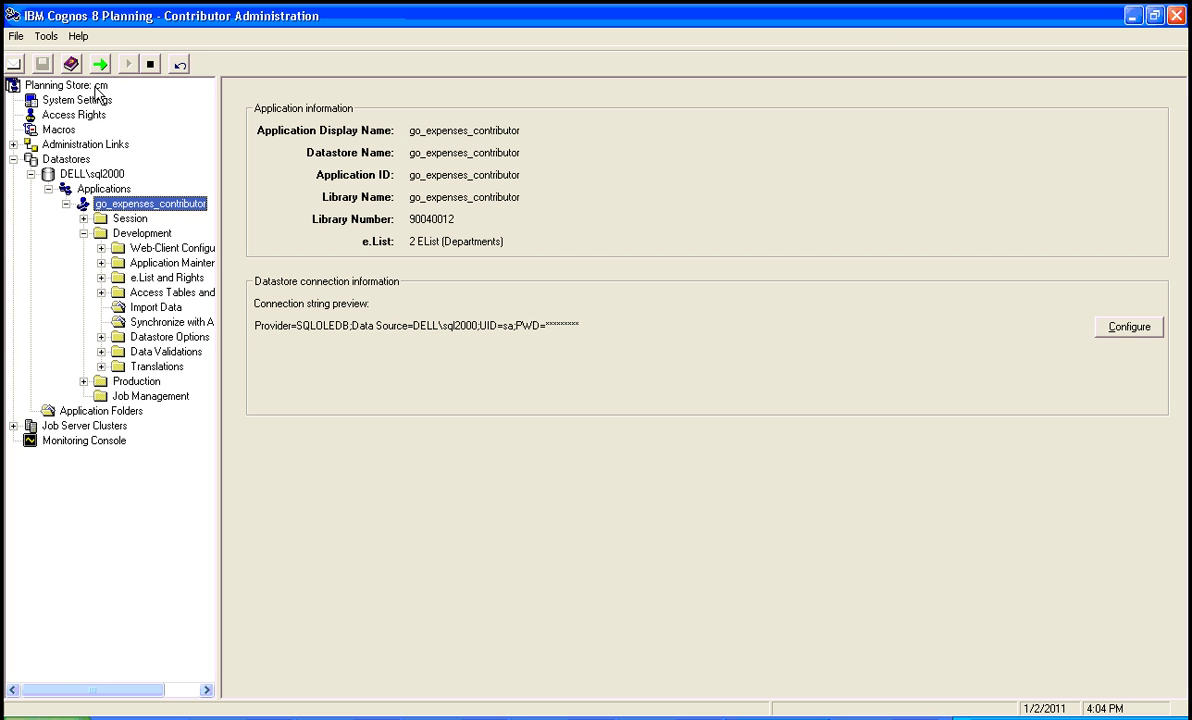
pyautogui.click(97, 66)
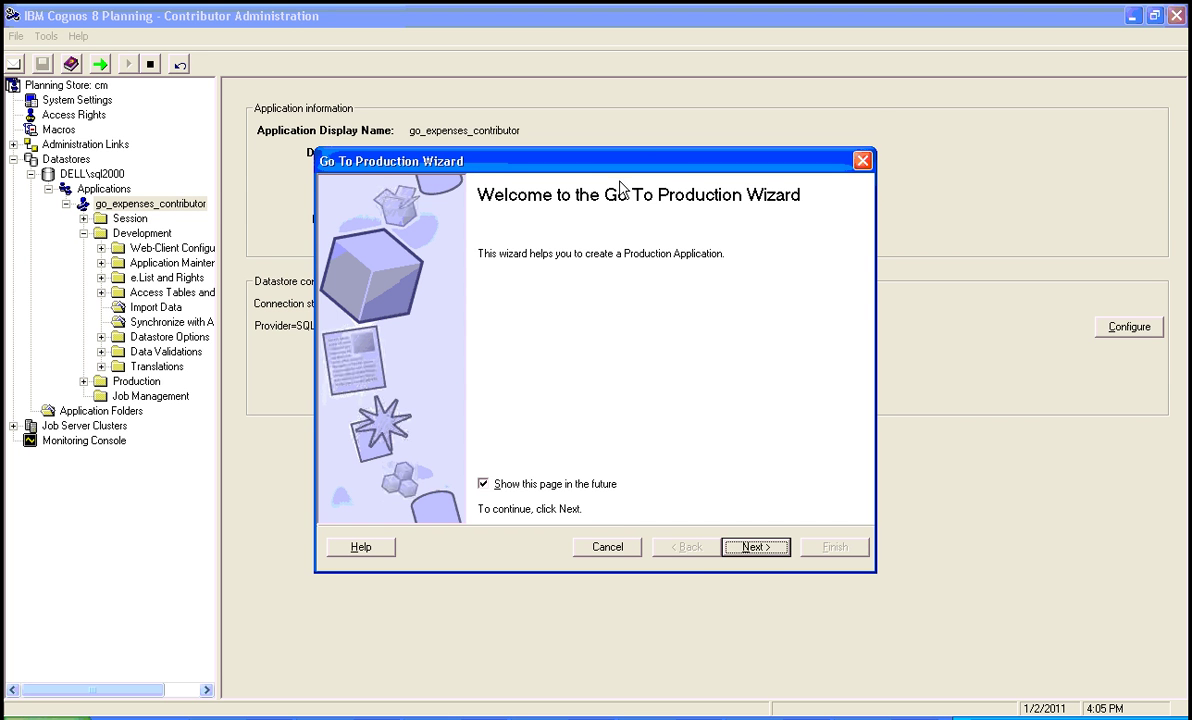
pyautogui.moveTo(609, 168); pyautogui.dragTo(615, 125)
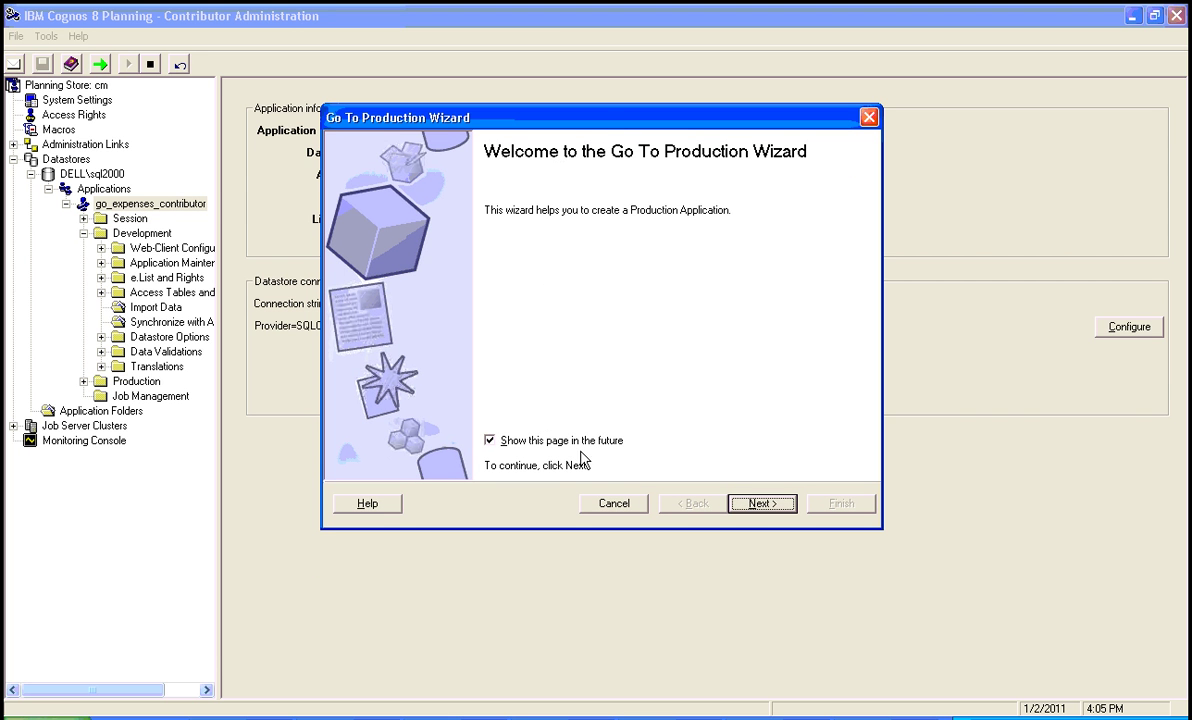
pyautogui.click(770, 508)
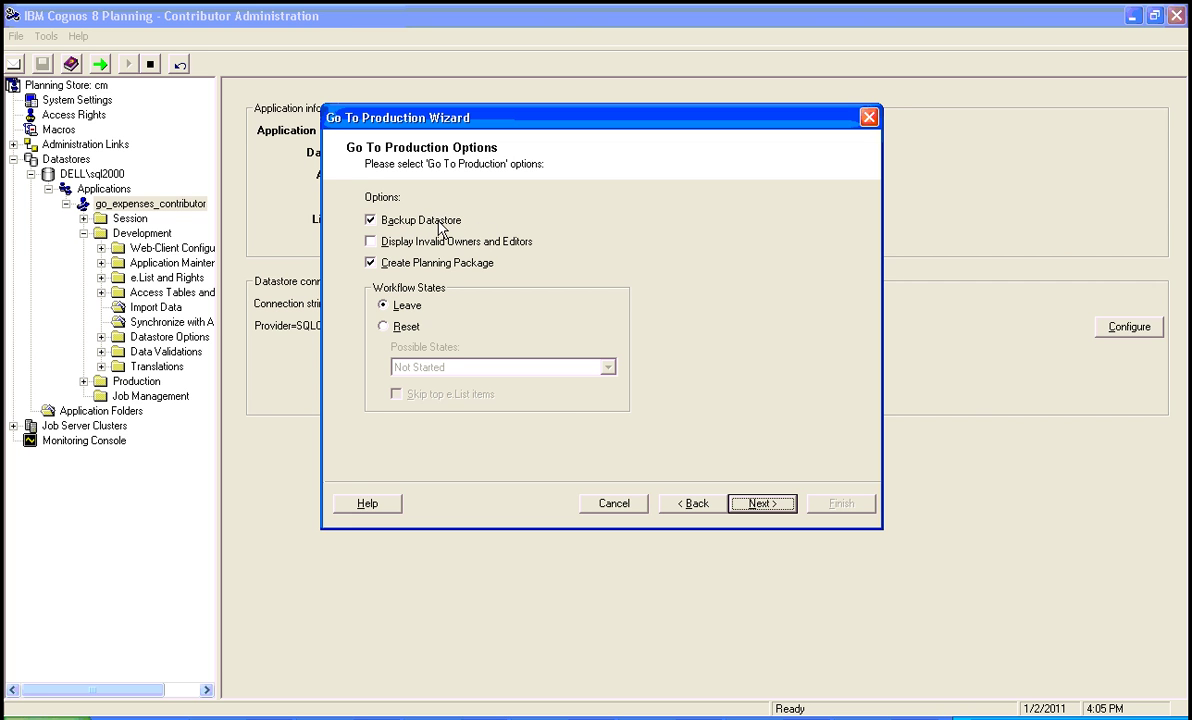
pyautogui.click(440, 228)
pyautogui.click(541, 421)
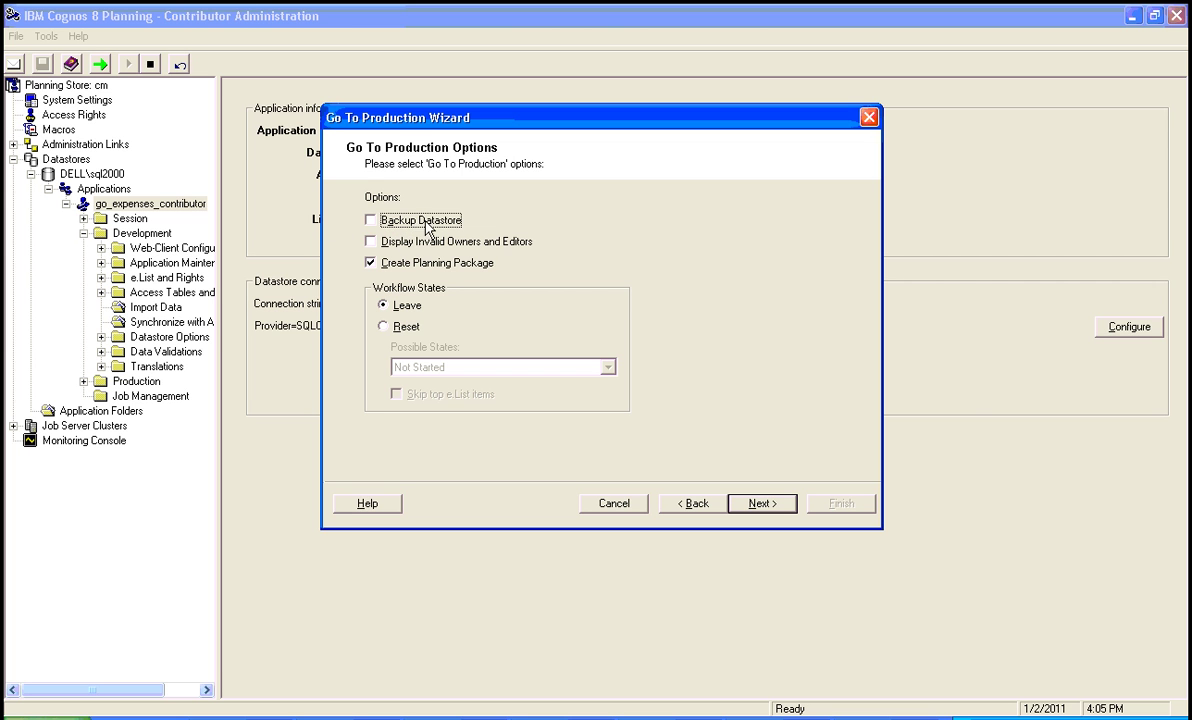
pyautogui.click(408, 250)
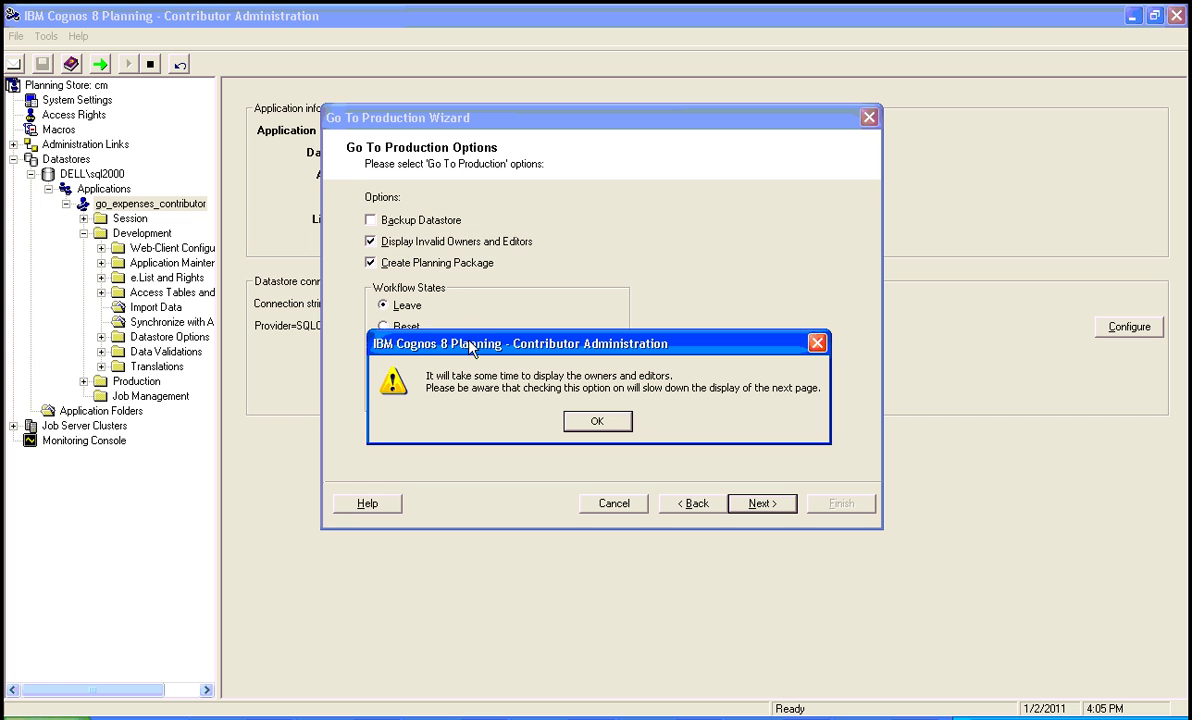
pyautogui.moveTo(446, 342); pyautogui.dragTo(478, 308)
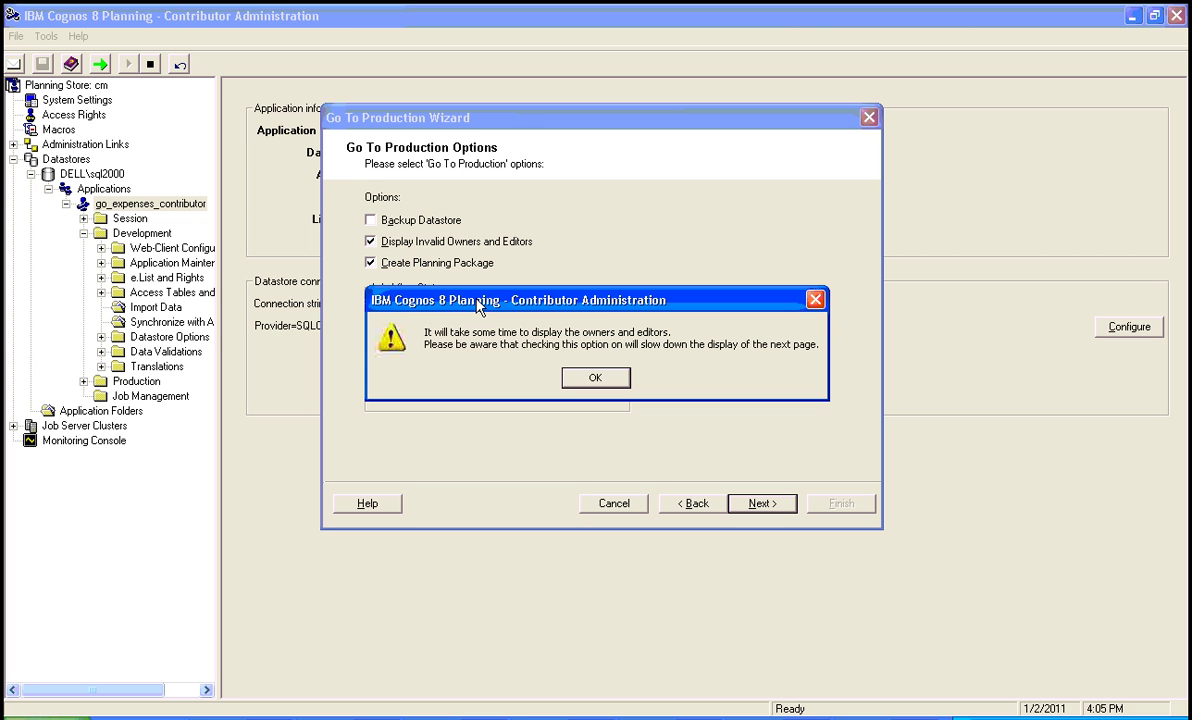
pyautogui.click(596, 378)
pyautogui.click(389, 243)
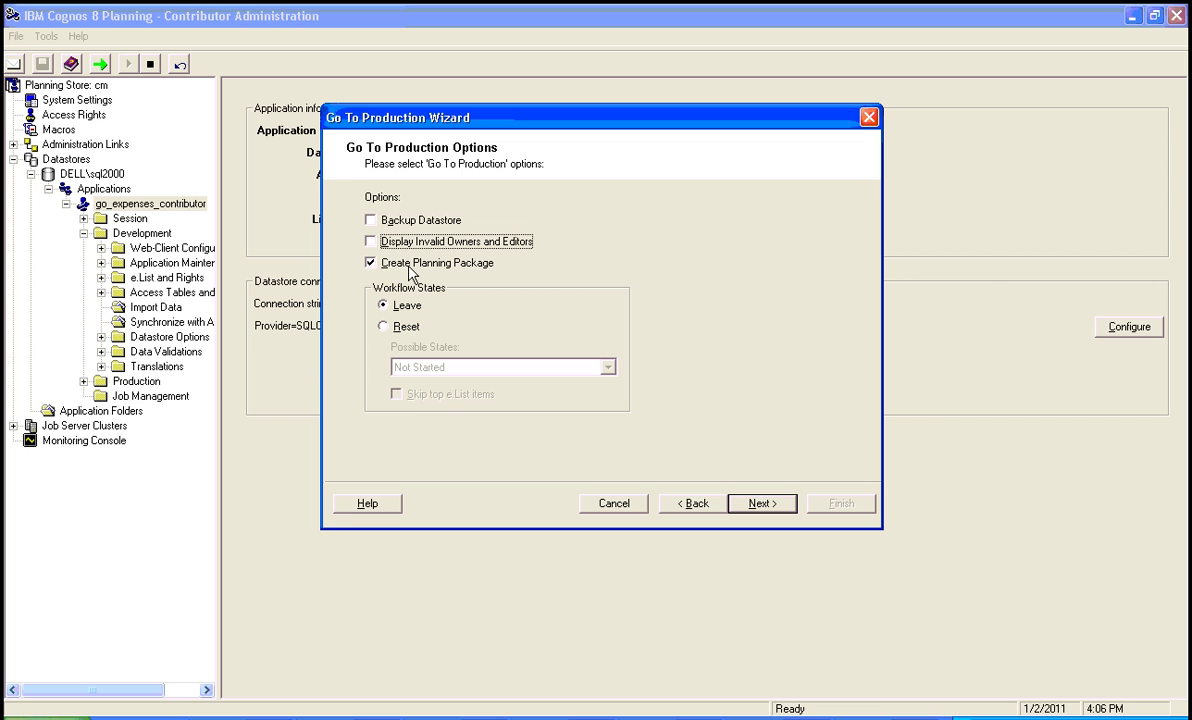
pyautogui.click(410, 268)
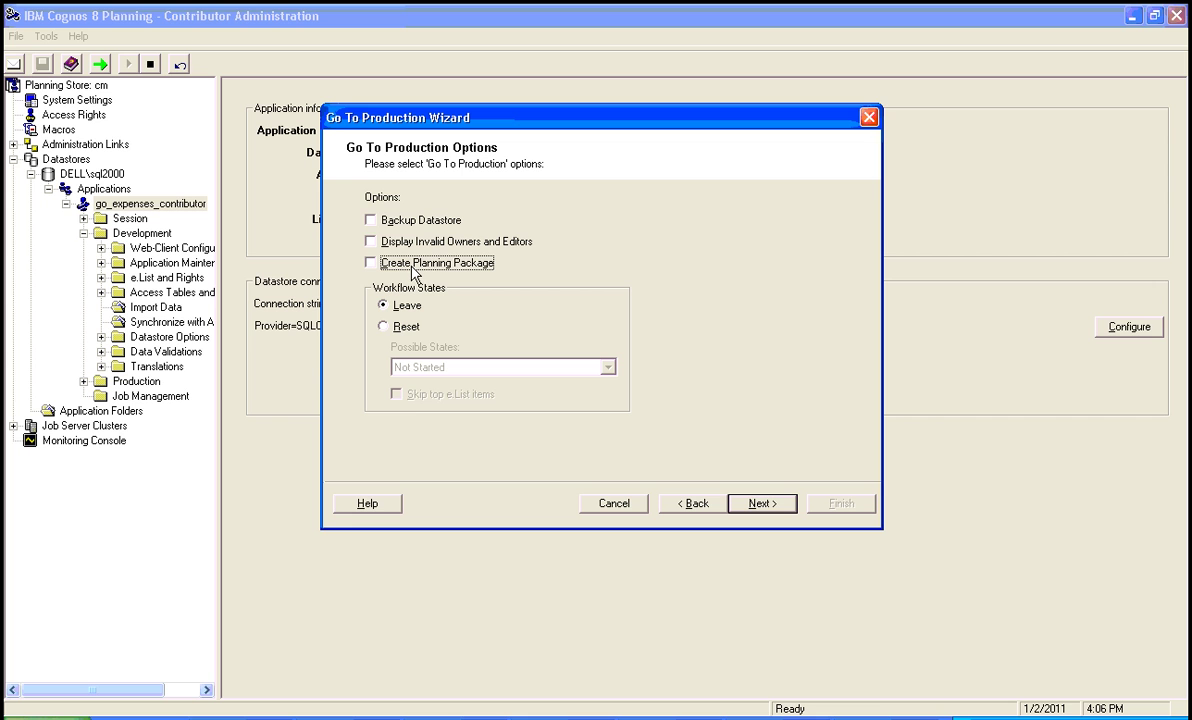
pyautogui.click(411, 266)
pyautogui.click(385, 328)
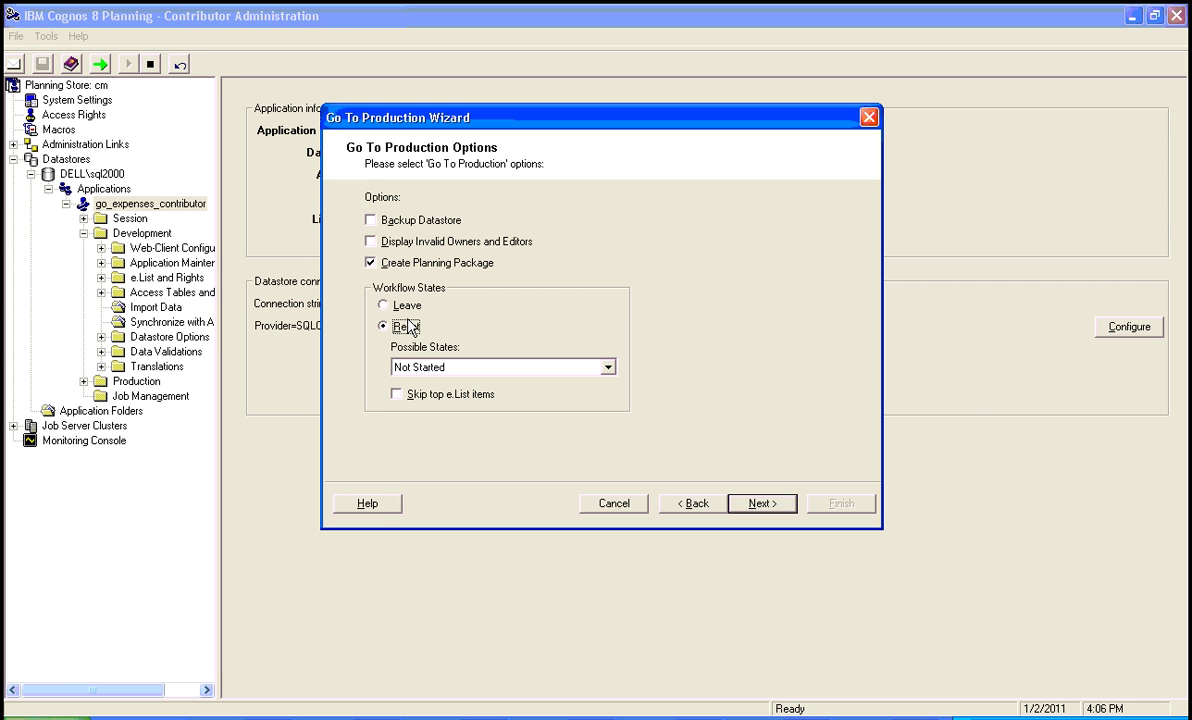
pyautogui.click(500, 369)
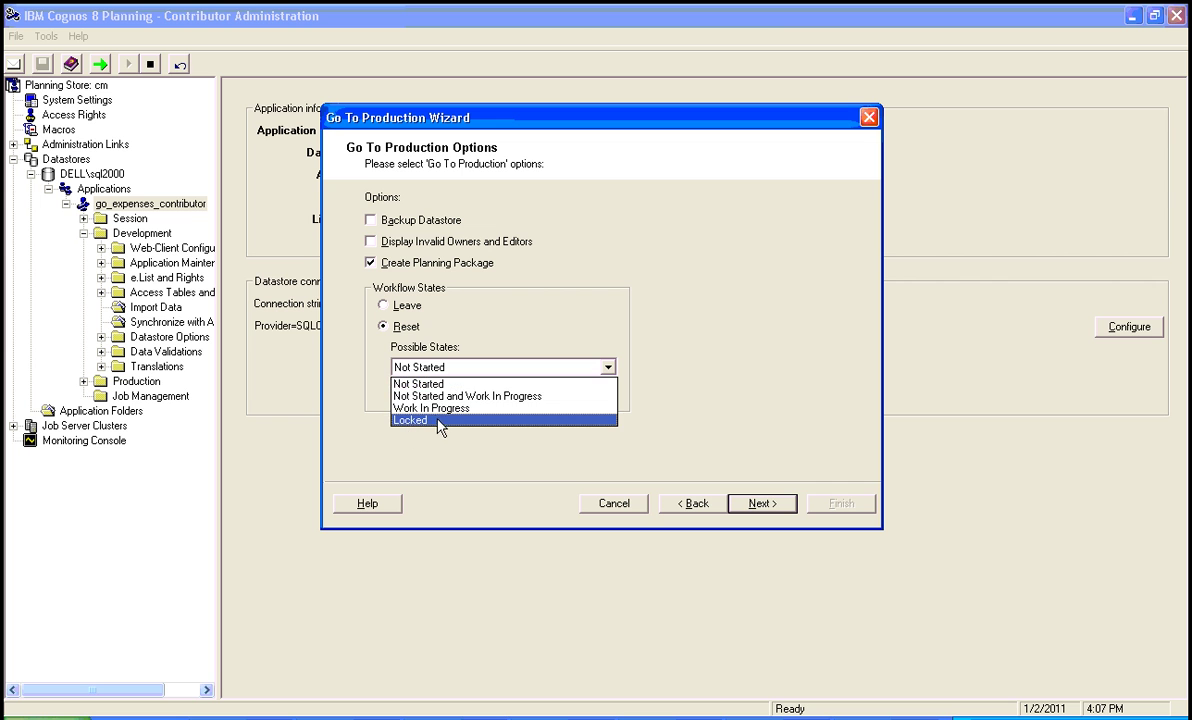
pyautogui.click(406, 333)
pyautogui.click(408, 308)
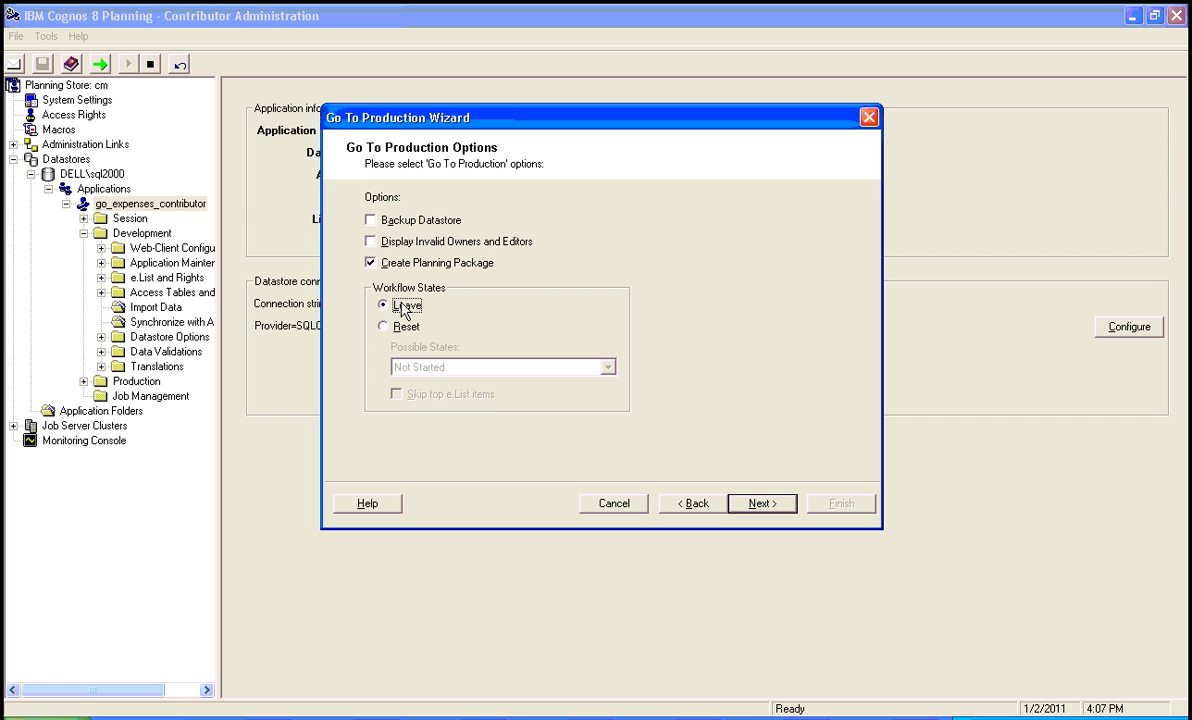
# Step: Continue past the model changes, run the Go To Production process for go_expenses_contributor, and acknowledge its completion
pyautogui.click(765, 505)
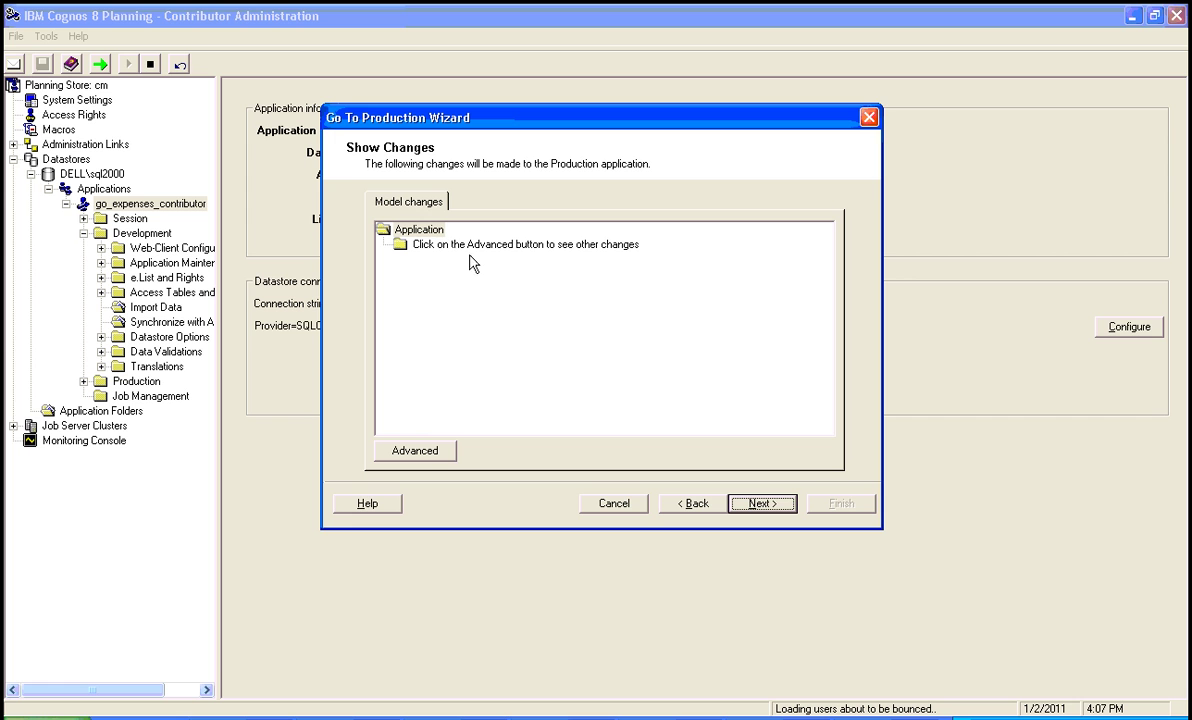
pyautogui.click(445, 372)
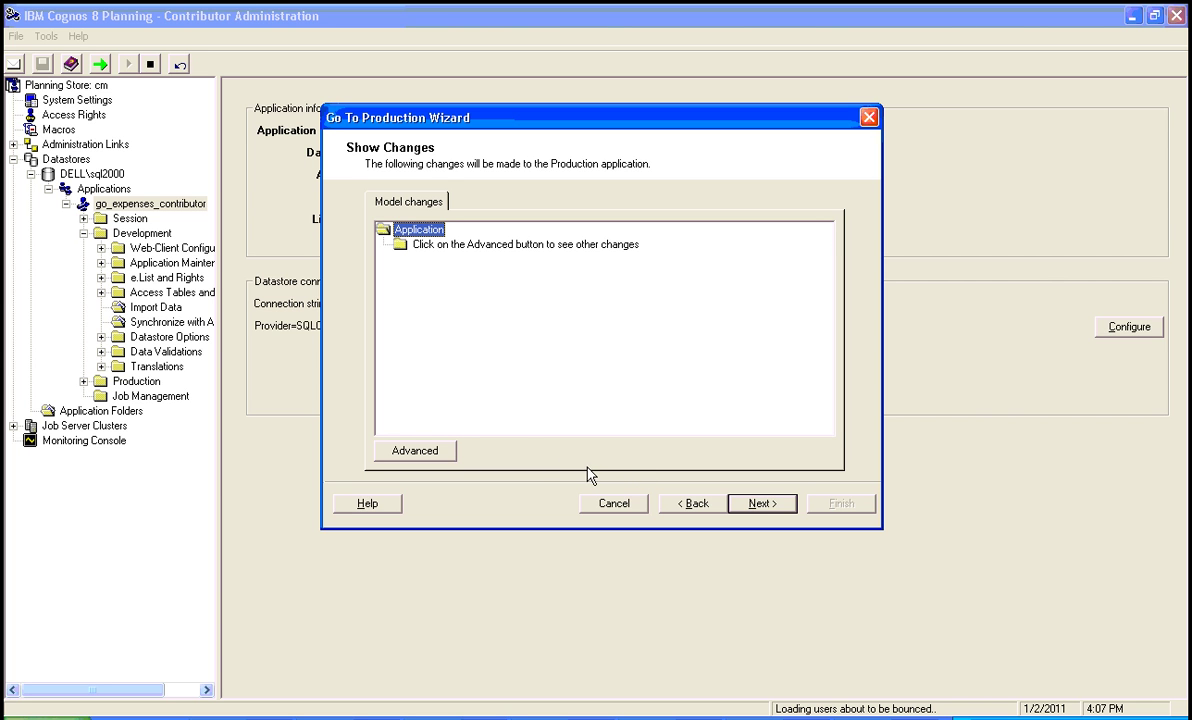
pyautogui.click(762, 503)
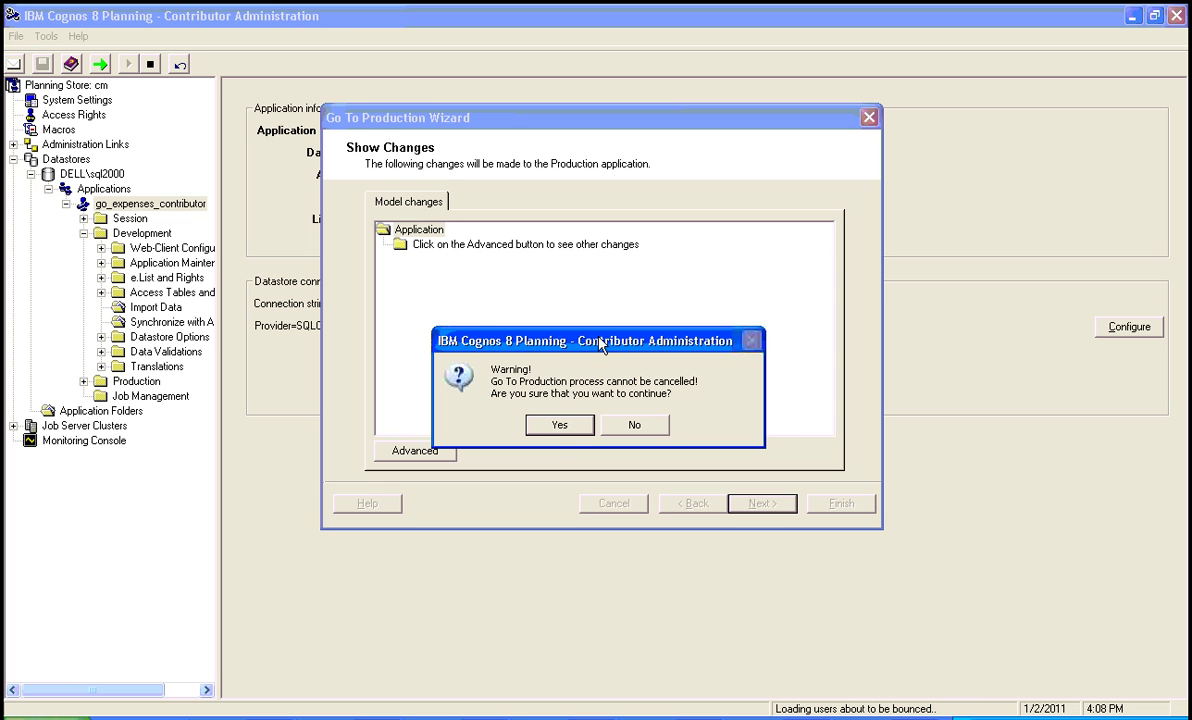
pyautogui.click(560, 426)
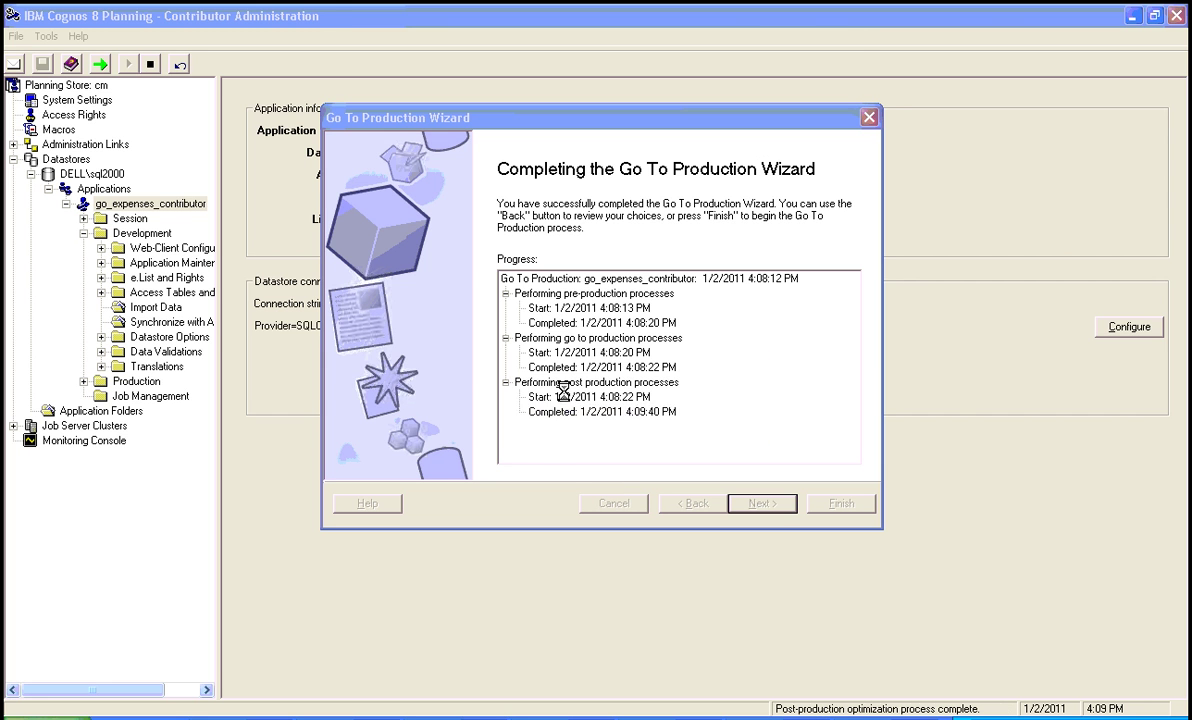
pyautogui.moveTo(593, 331); pyautogui.dragTo(605, 169)
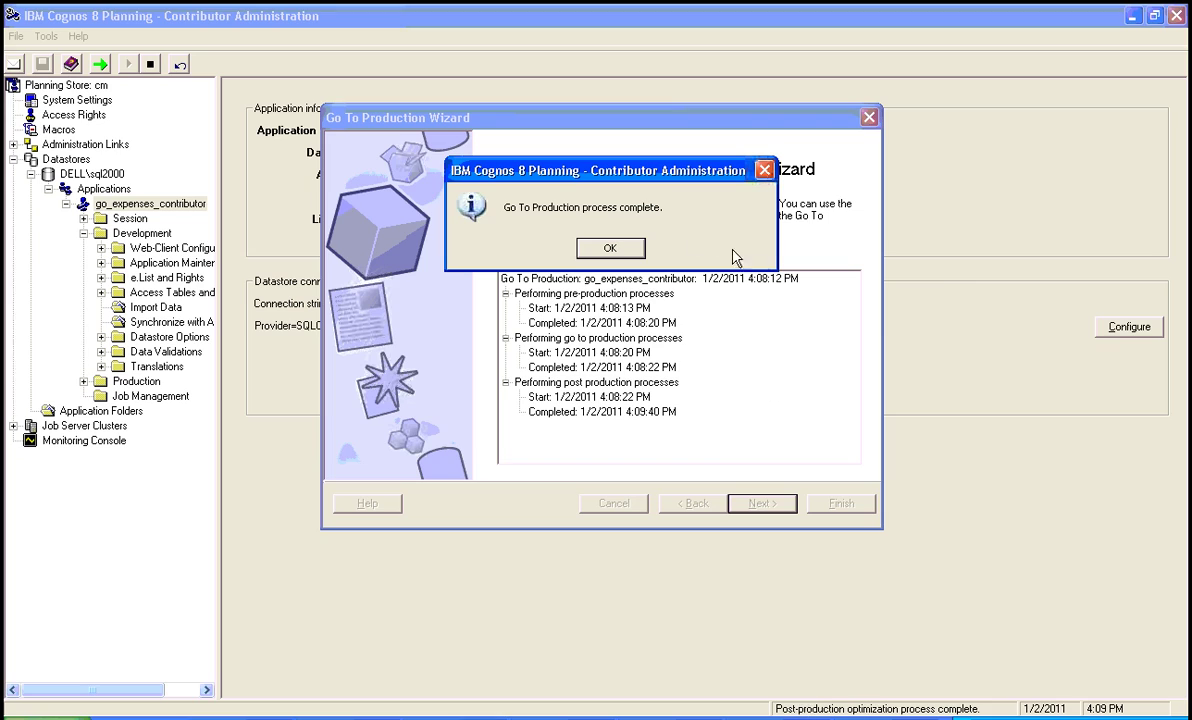
pyautogui.moveTo(645, 171); pyautogui.dragTo(650, 316)
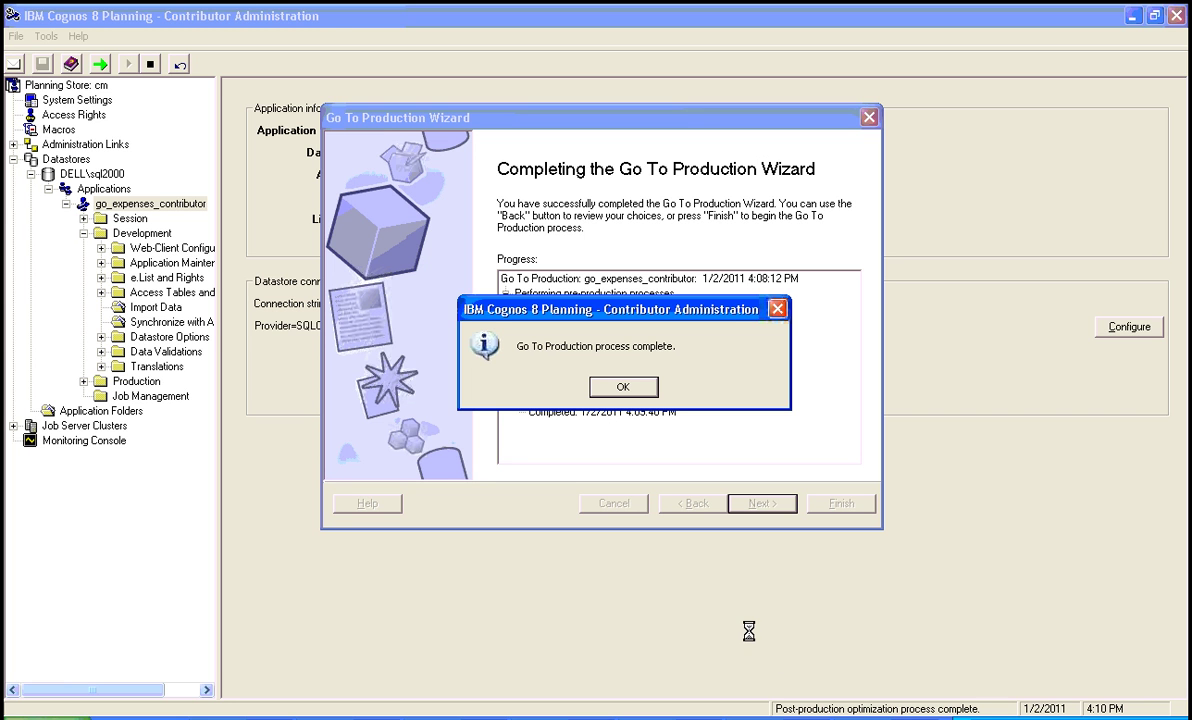
pyautogui.moveTo(682, 312)
pyautogui.mouseDown()
pyautogui.moveTo(720, 313)
pyautogui.moveTo(700, 313)
pyautogui.mouseUp()
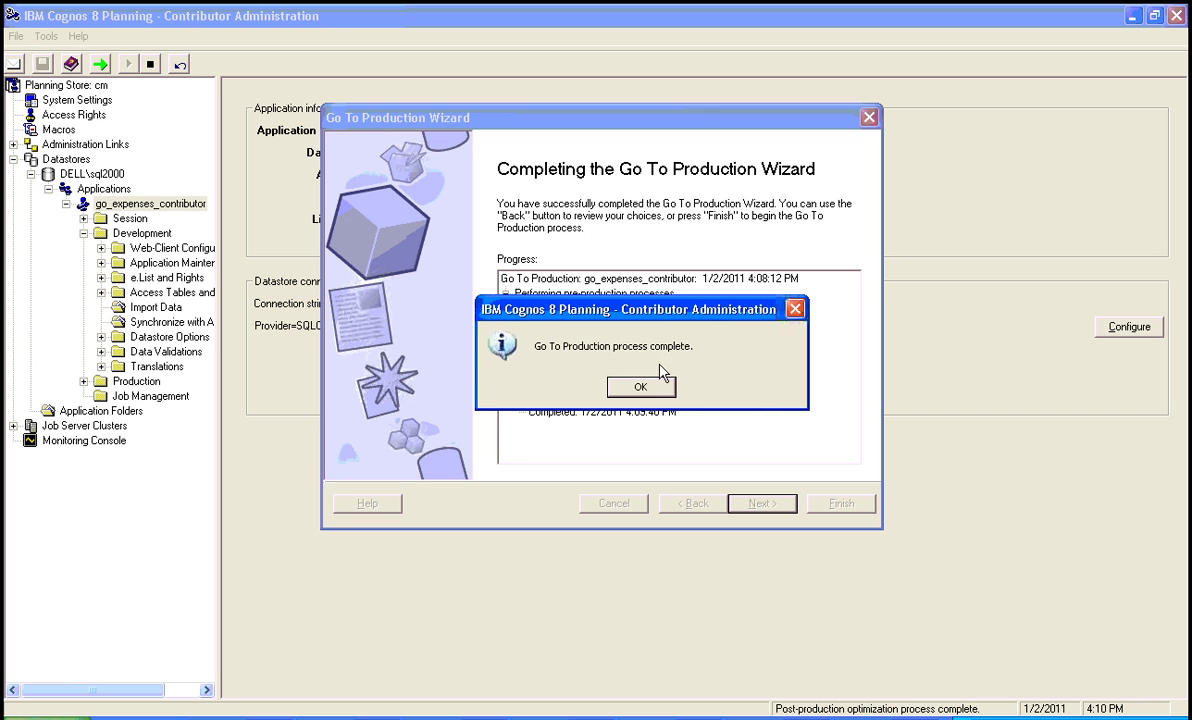
pyautogui.click(610, 389)
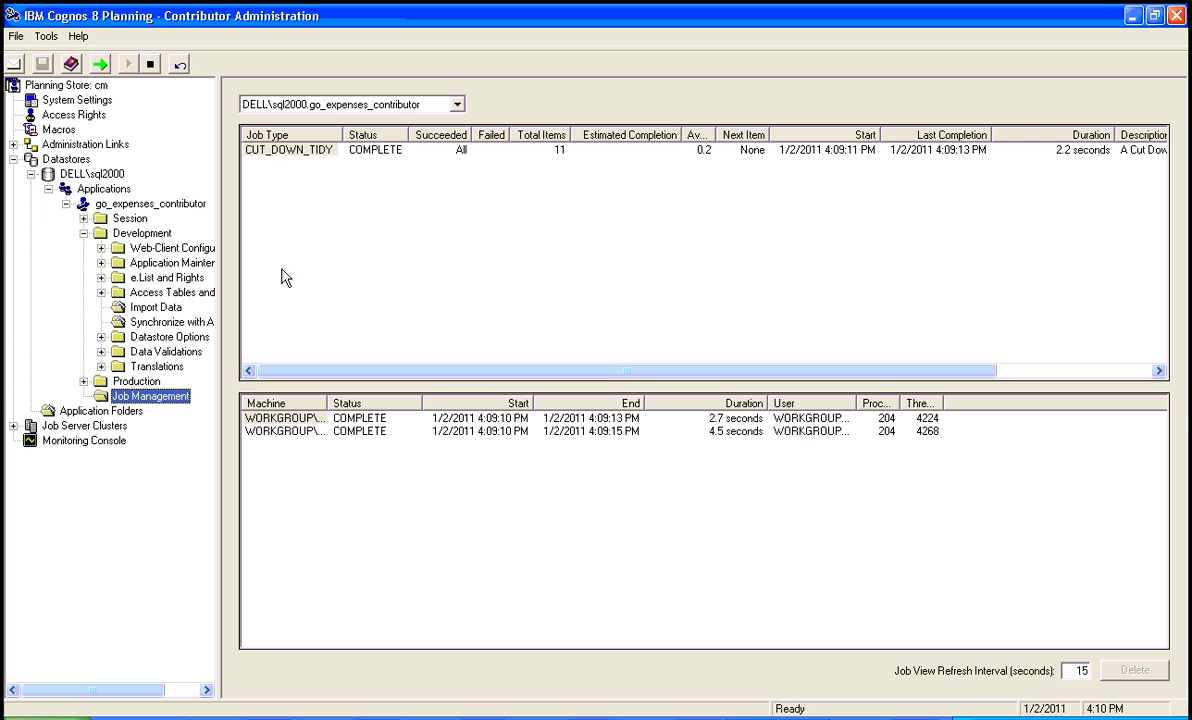
# Step: Check the go_expenses_contributor jobs in Job Management and the Monitoring Console, and return to the application's node
pyautogui.click(300, 150)
pyautogui.moveTo(343, 134); pyautogui.dragTo(369, 134)
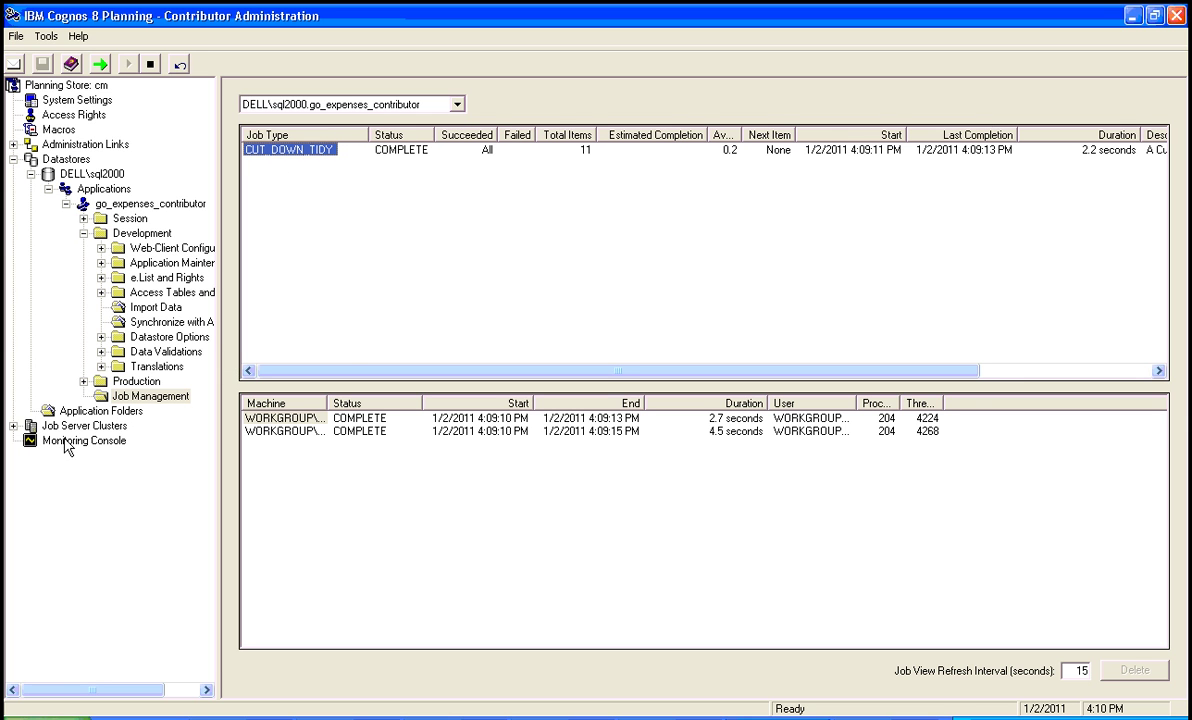
pyautogui.click(100, 440)
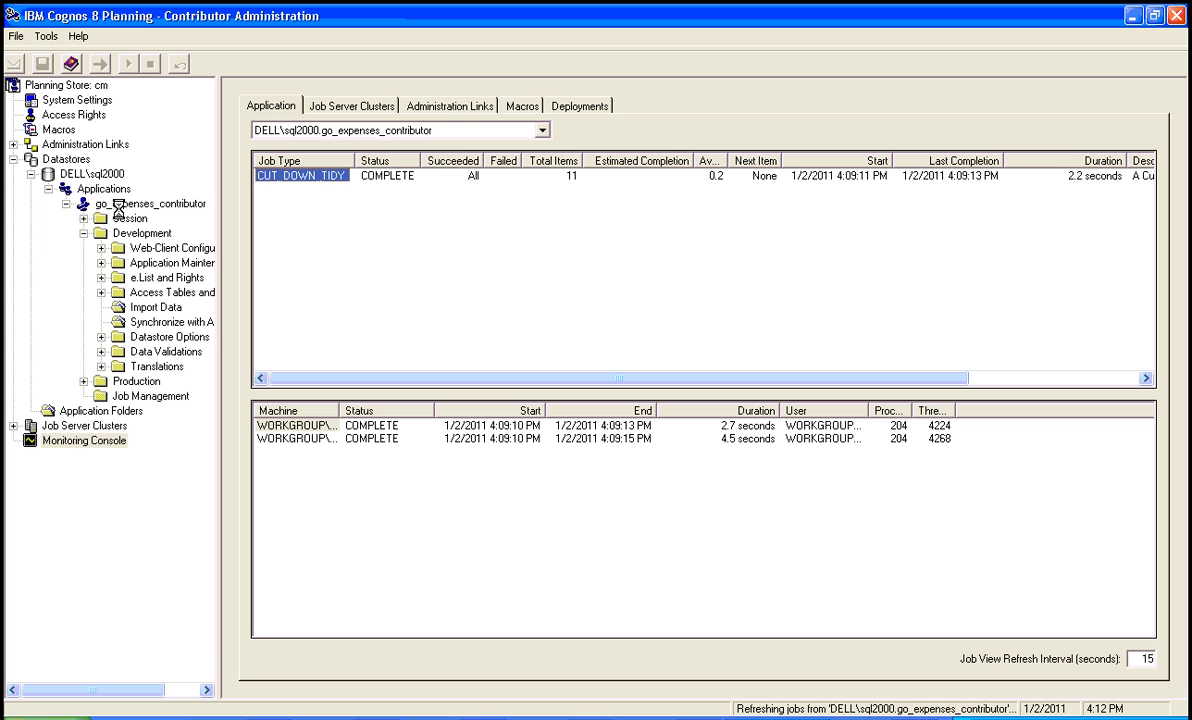
pyautogui.click(118, 205)
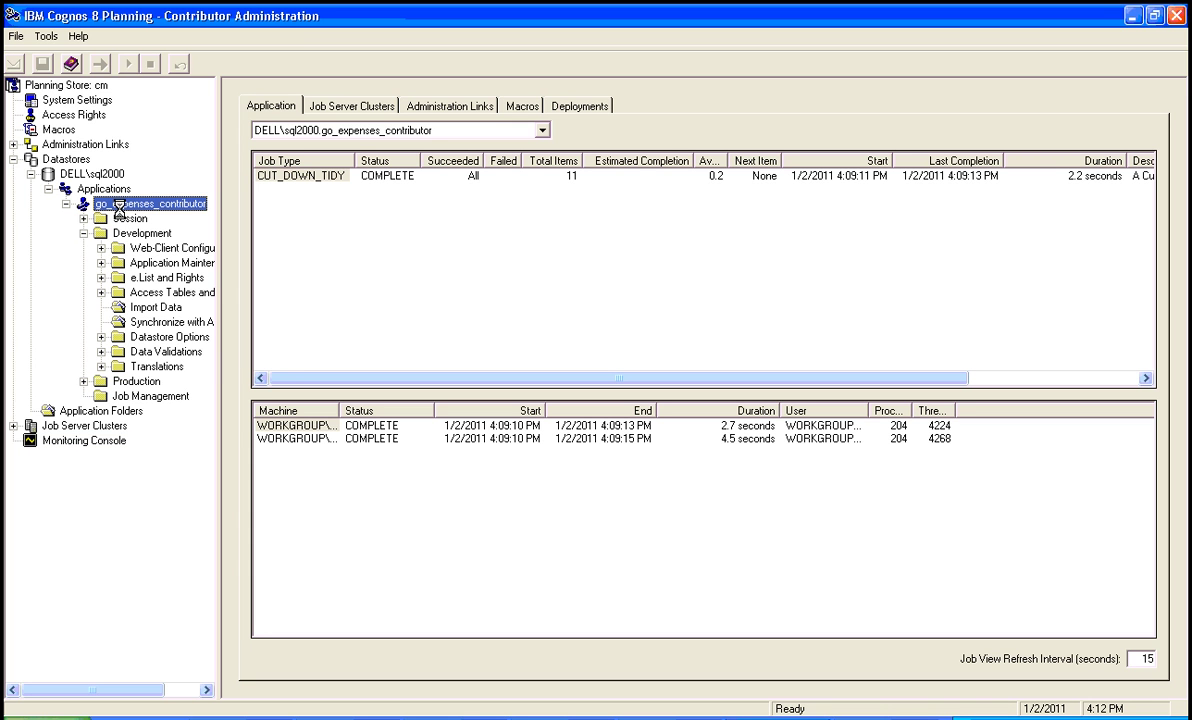